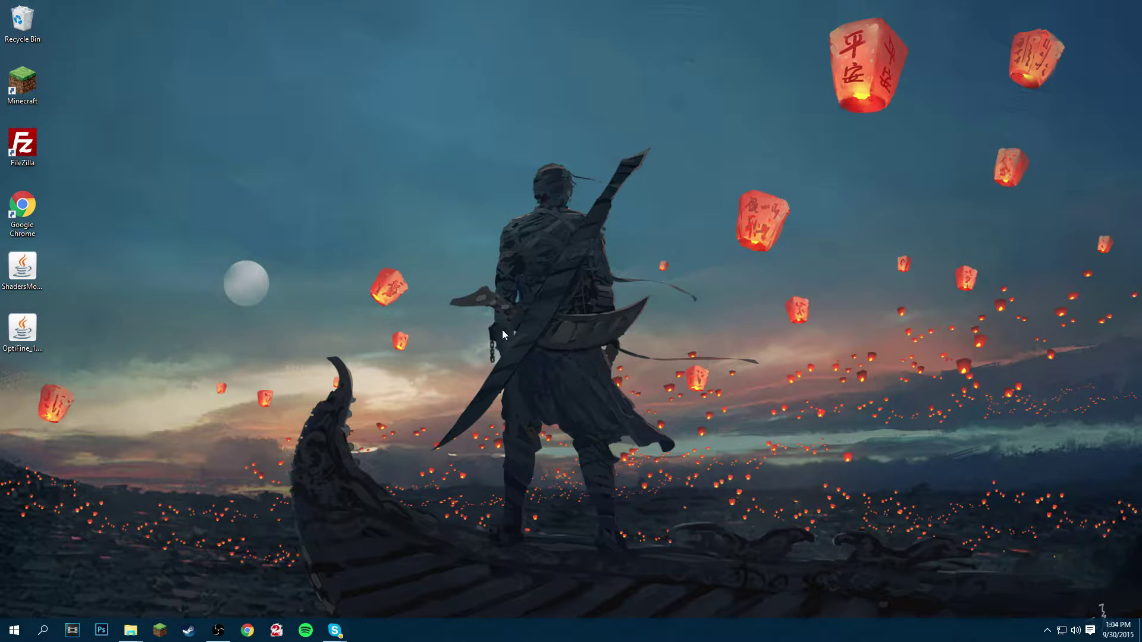
# Step: Install OptiFine HD Ultra D1 for Minecraft 1.8 from the desktop jar
pyautogui.doubleClick(35, 329)
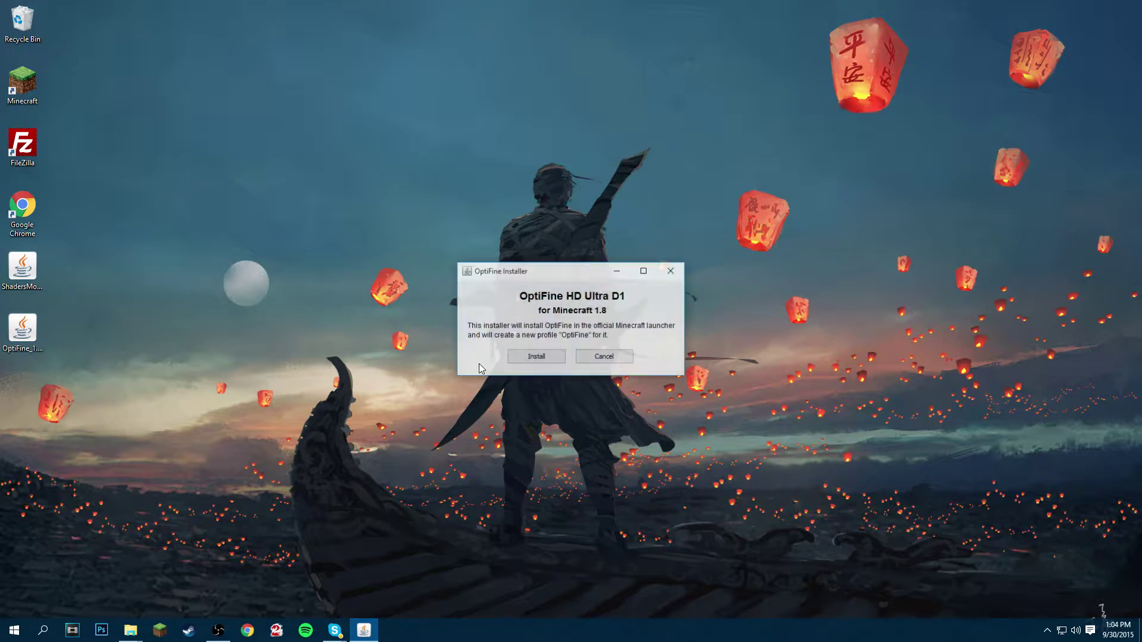
pyautogui.click(539, 362)
pyautogui.click(570, 331)
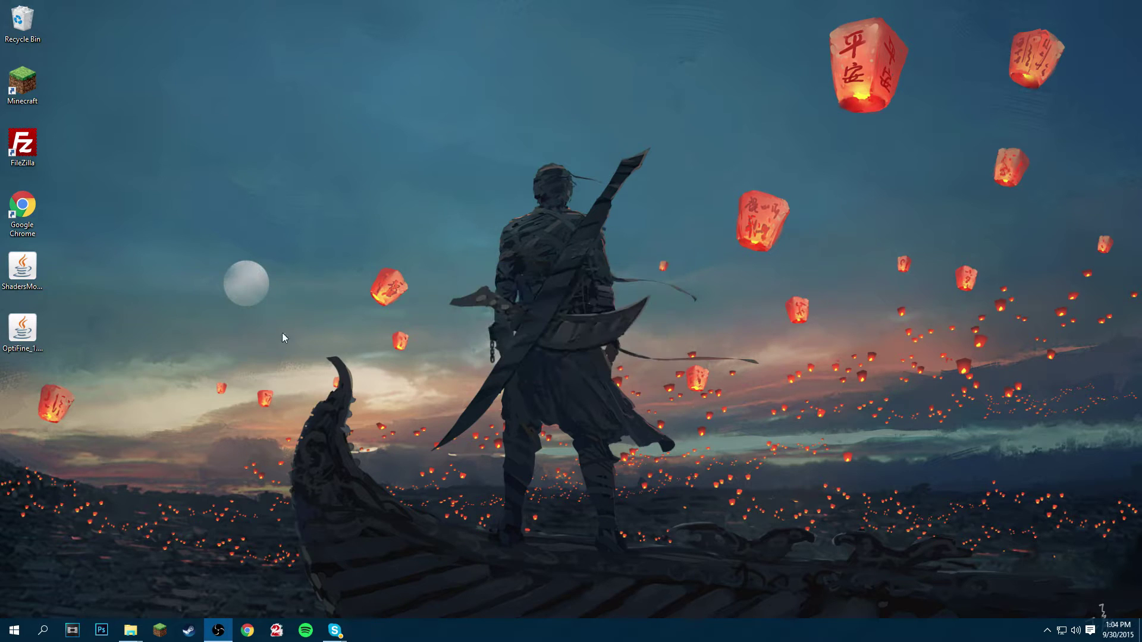
# Step: Install ShadersMod 2.4.12 onto the 1.8-OptiFine_HD_U_D1 base version
pyautogui.doubleClick(25, 272)
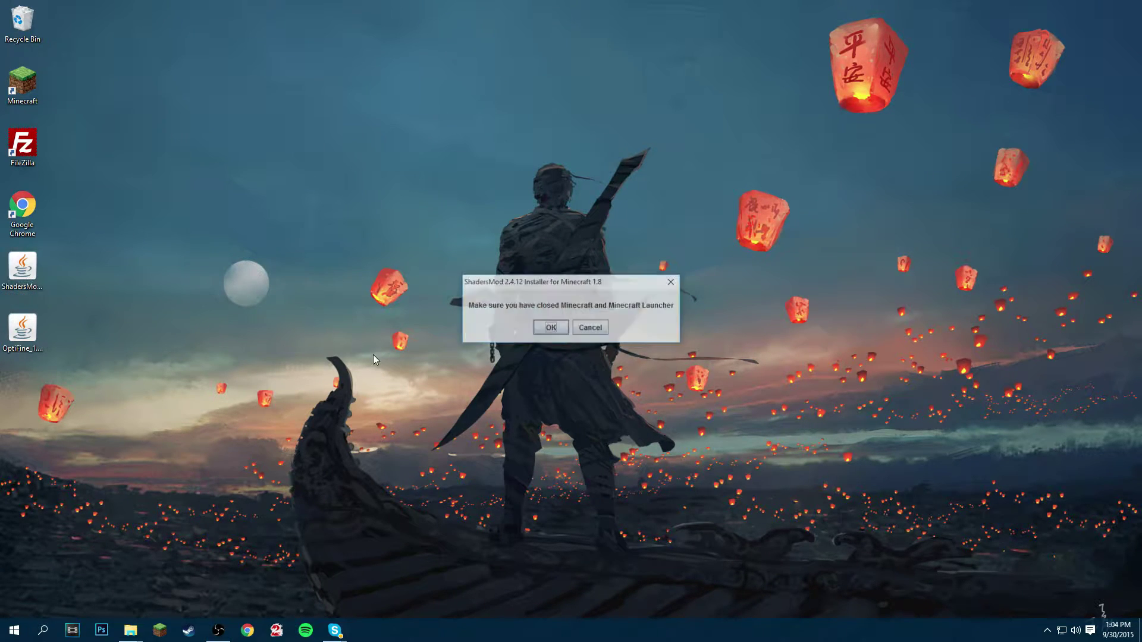
pyautogui.click(550, 329)
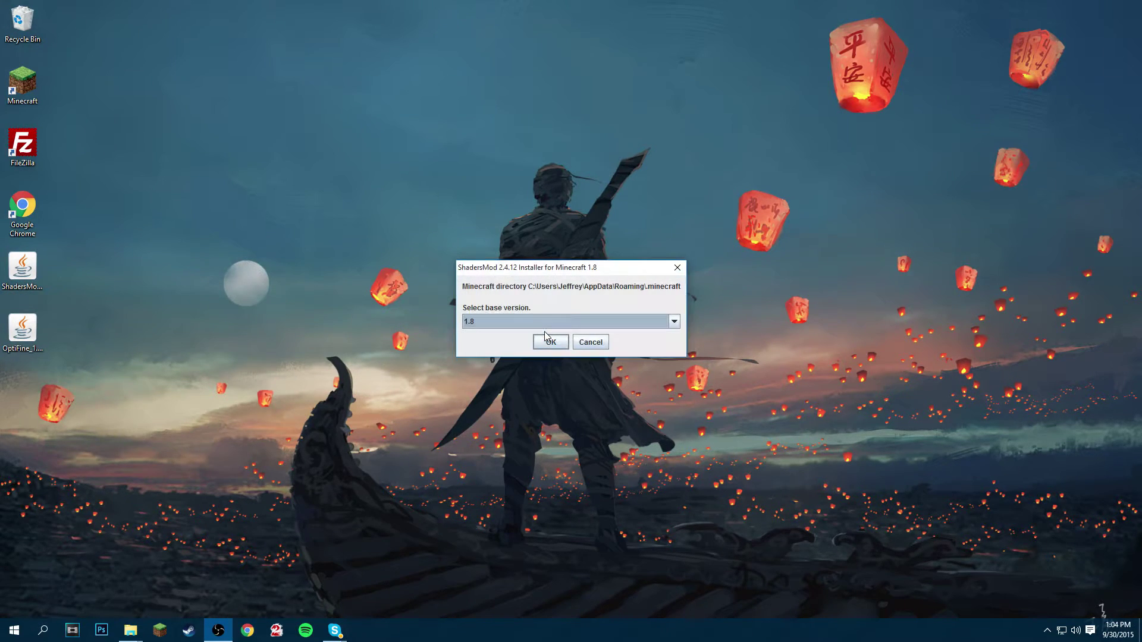
pyautogui.click(675, 322)
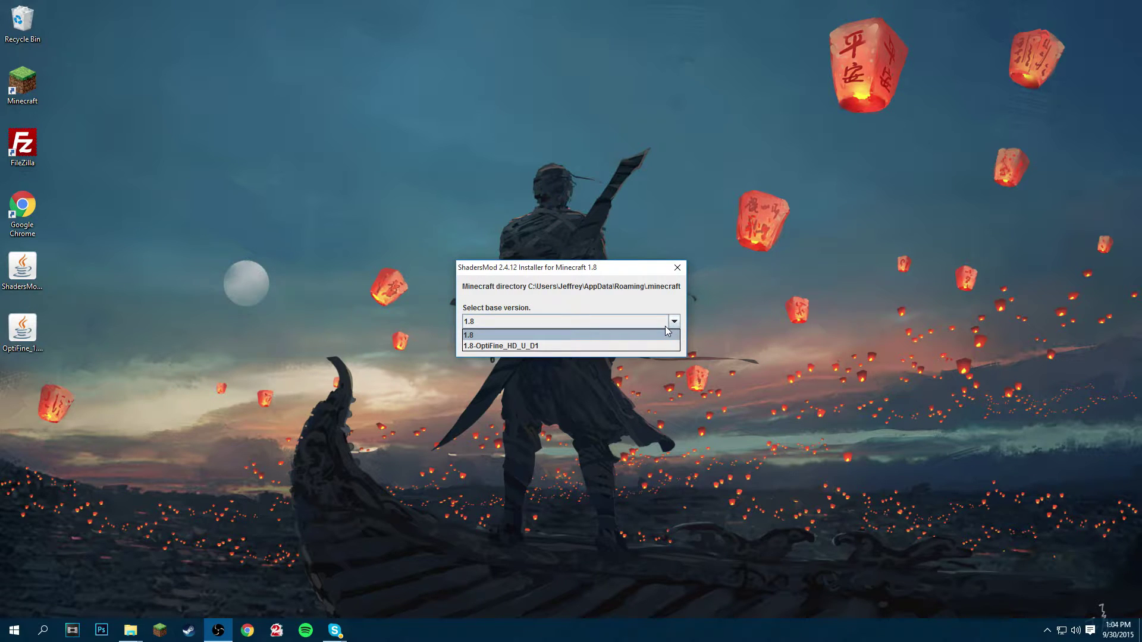
pyautogui.click(502, 347)
pyautogui.click(554, 346)
pyautogui.click(572, 335)
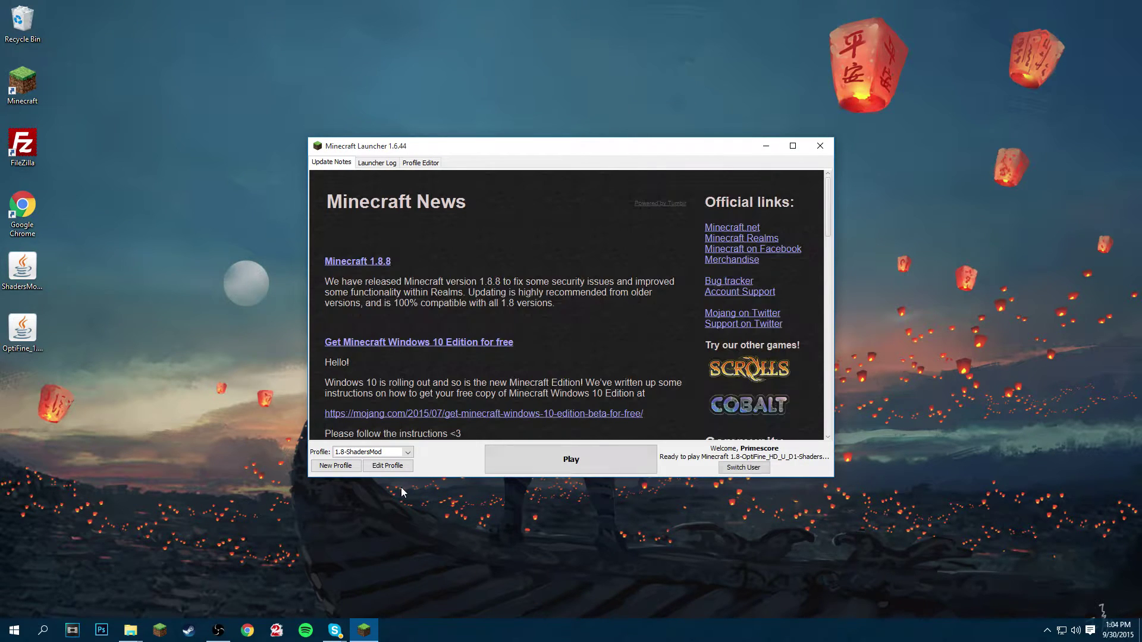
# Step: Launch Minecraft 1.8 with the 1.8-ShadersMod launcher profile
pyautogui.click(407, 452)
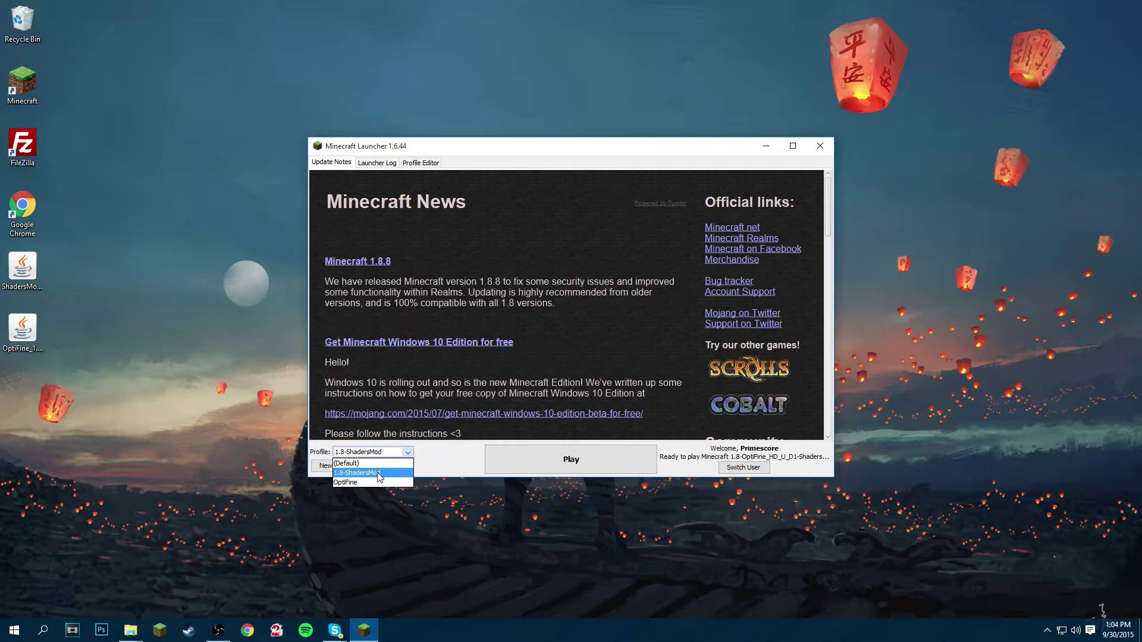
pyautogui.click(378, 474)
pyautogui.click(571, 458)
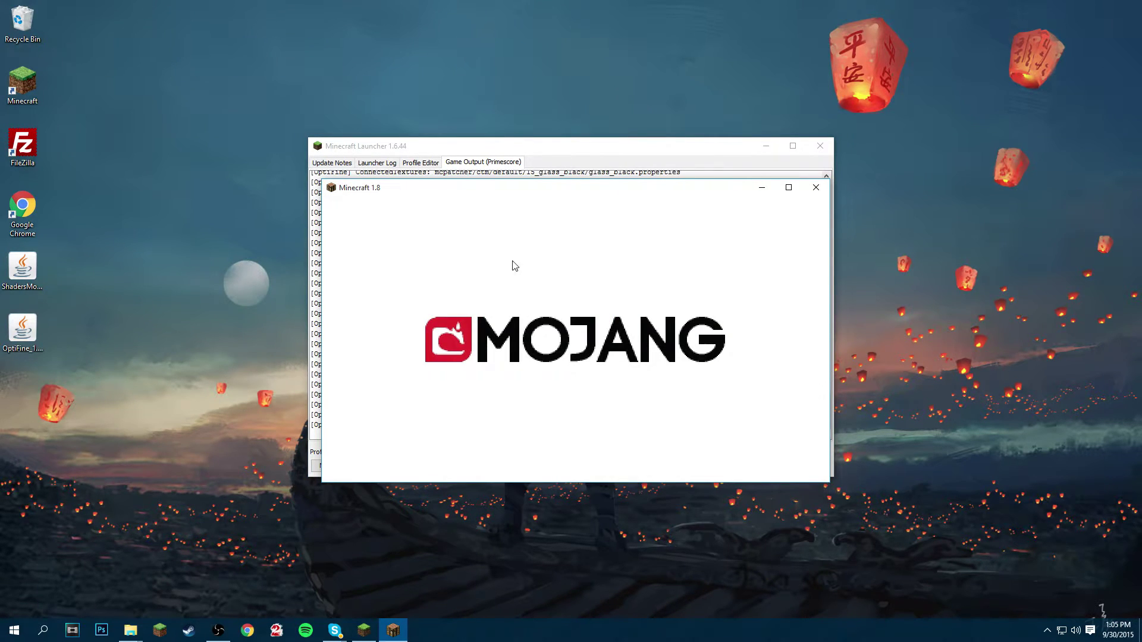
# Step: Open the shaderpacks folder from the game's Shaders options
pyautogui.click(527, 438)
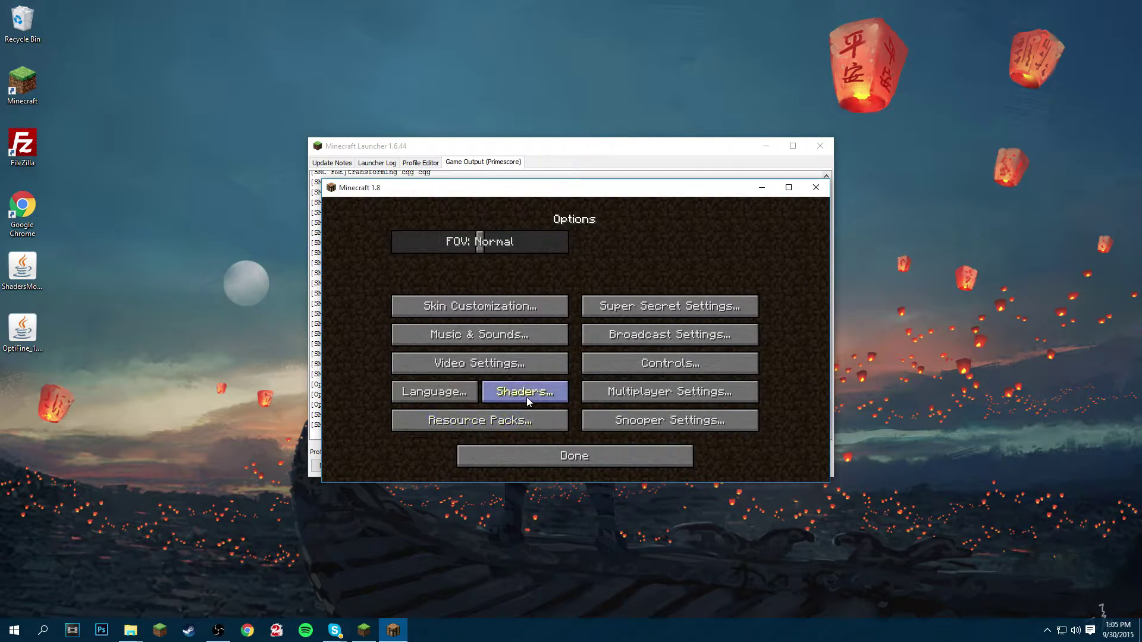
pyautogui.click(527, 392)
pyautogui.click(489, 465)
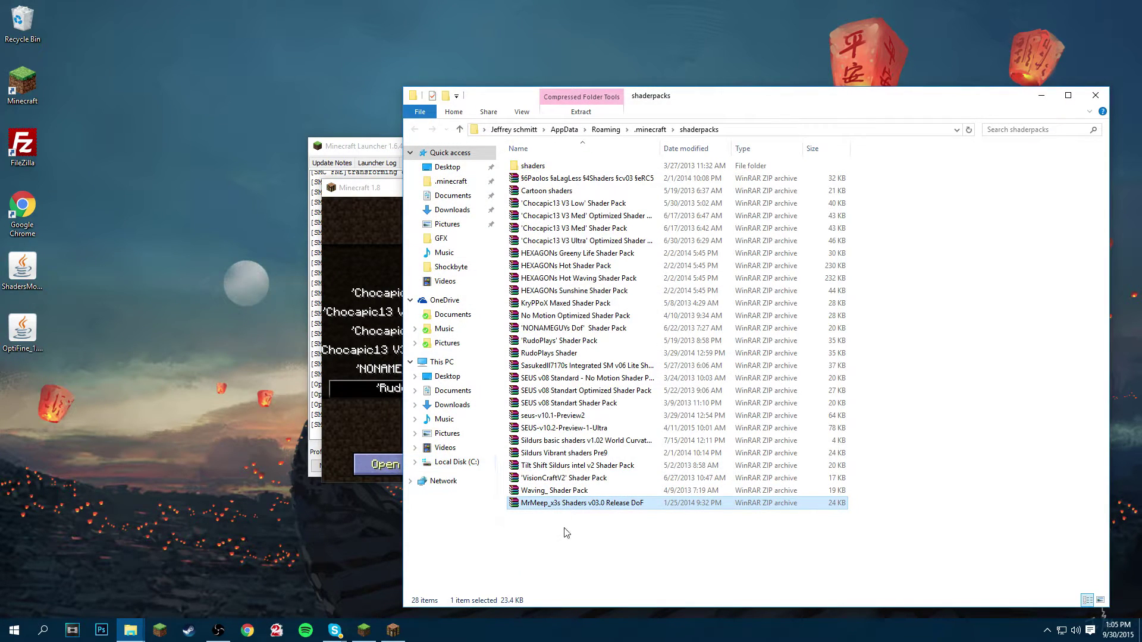
pyautogui.click(89, 411)
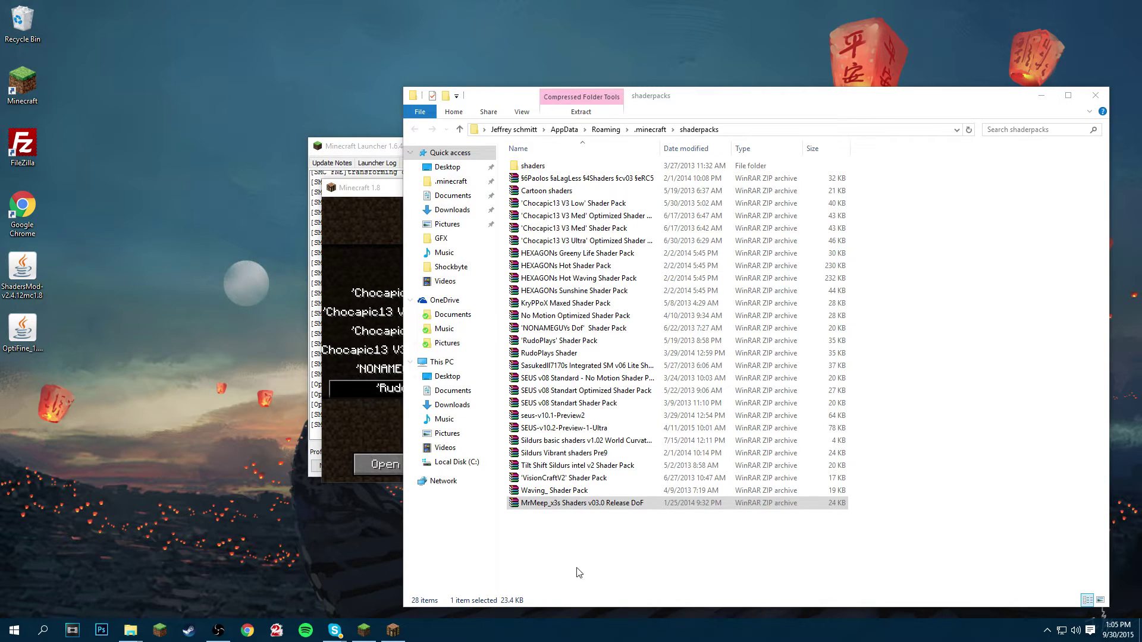
# Step: Return to the Minecraft Shaders screen with the 'RudoPlays' Shader Pack selected
pyautogui.click(378, 437)
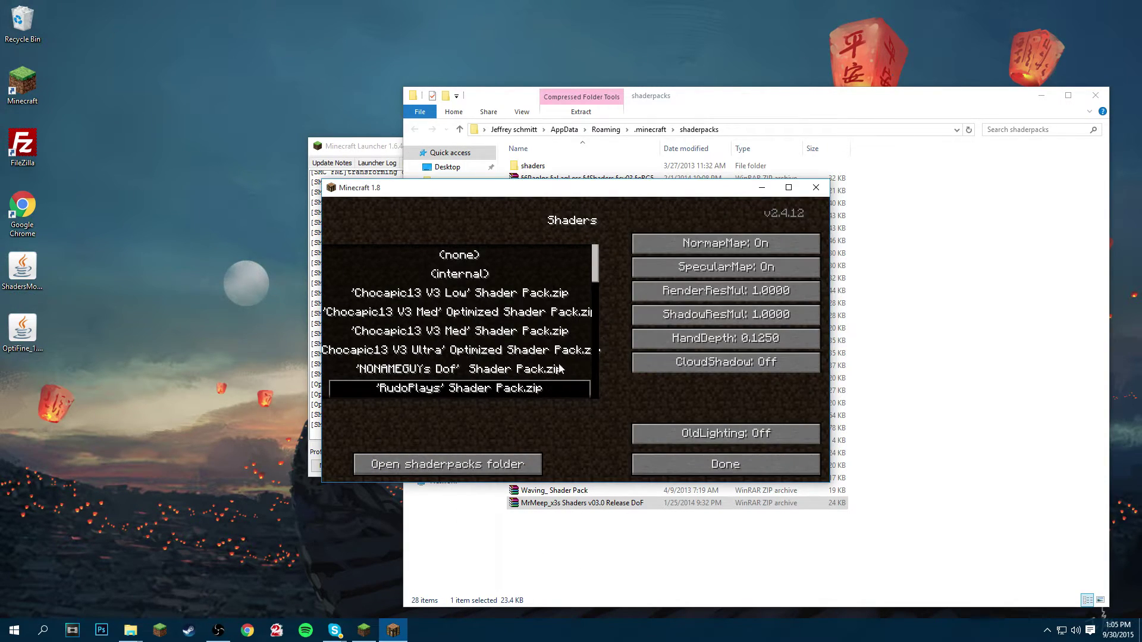
pyautogui.moveTo(593, 271); pyautogui.dragTo(591, 306)
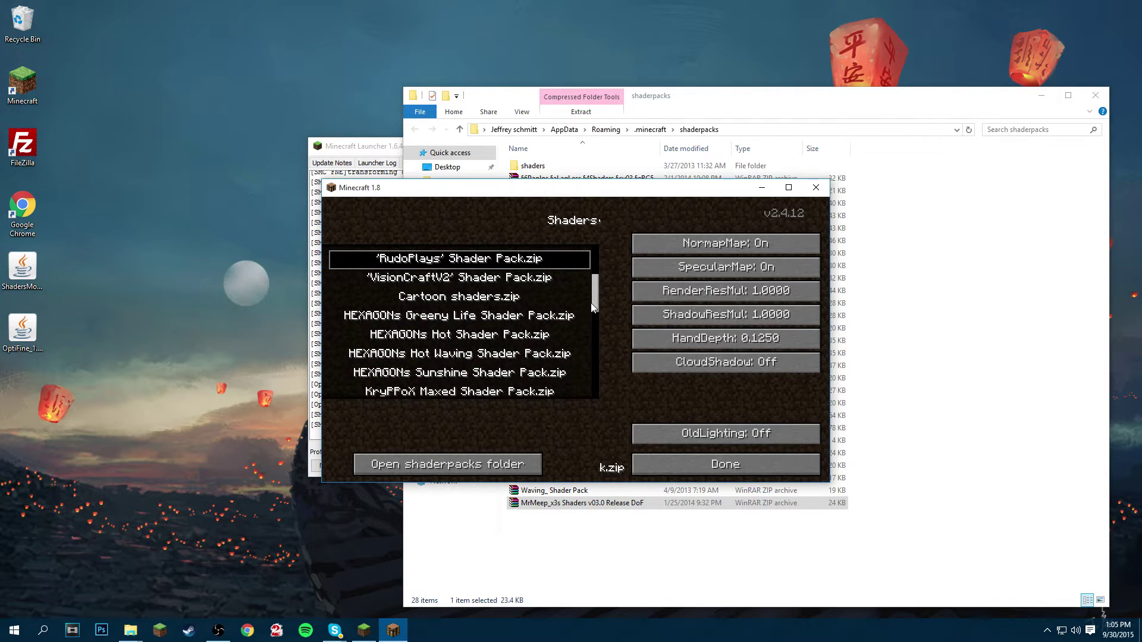
pyautogui.scroll(2, 517, 286)
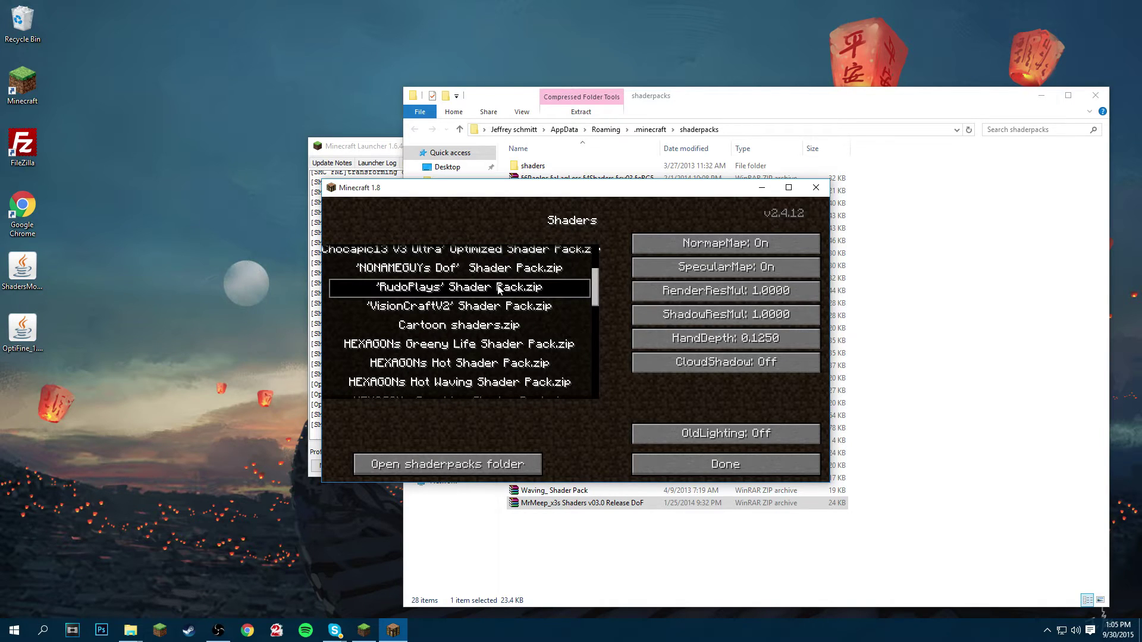
# Step: Close Shaders and Options, then join the third server in the multiplayer list
pyautogui.click(726, 464)
pyautogui.click(548, 448)
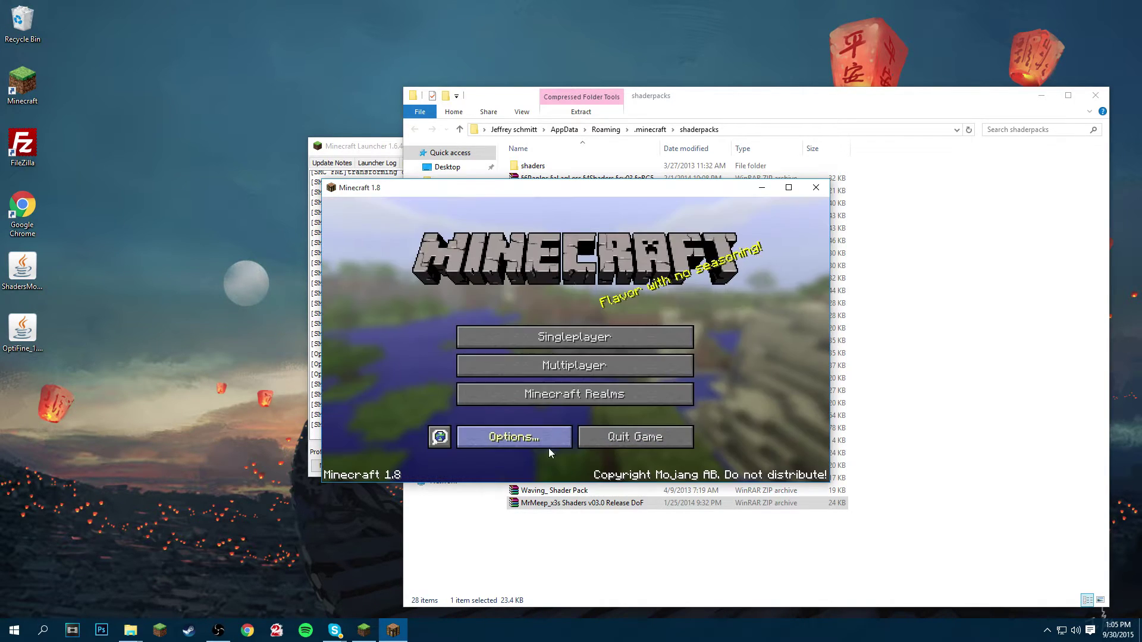
pyautogui.click(573, 365)
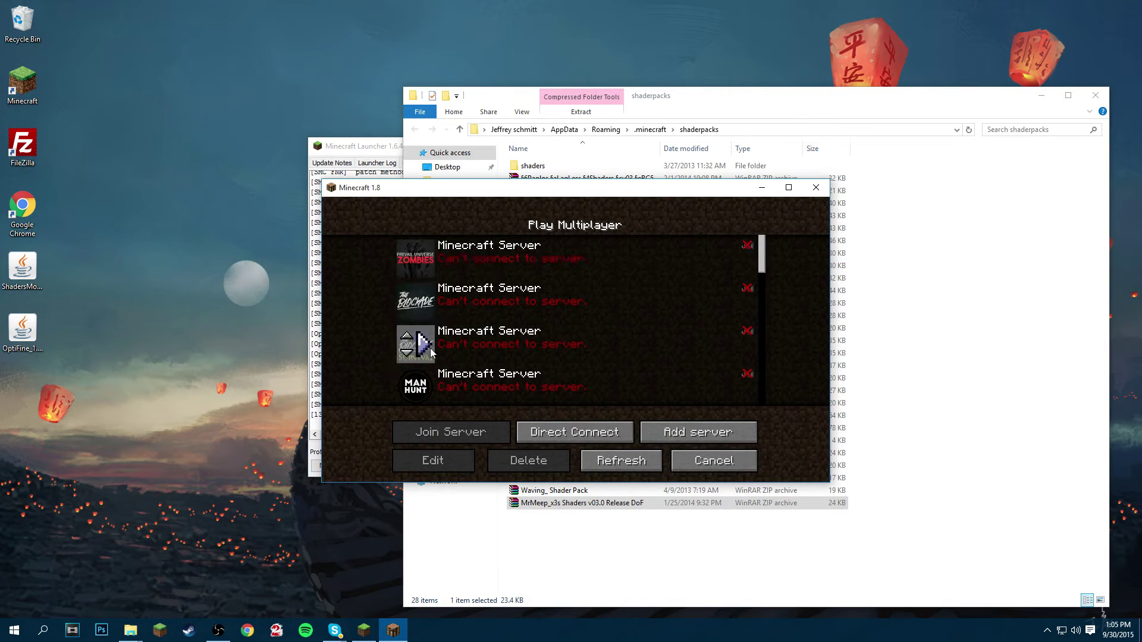
pyautogui.doubleClick(428, 348)
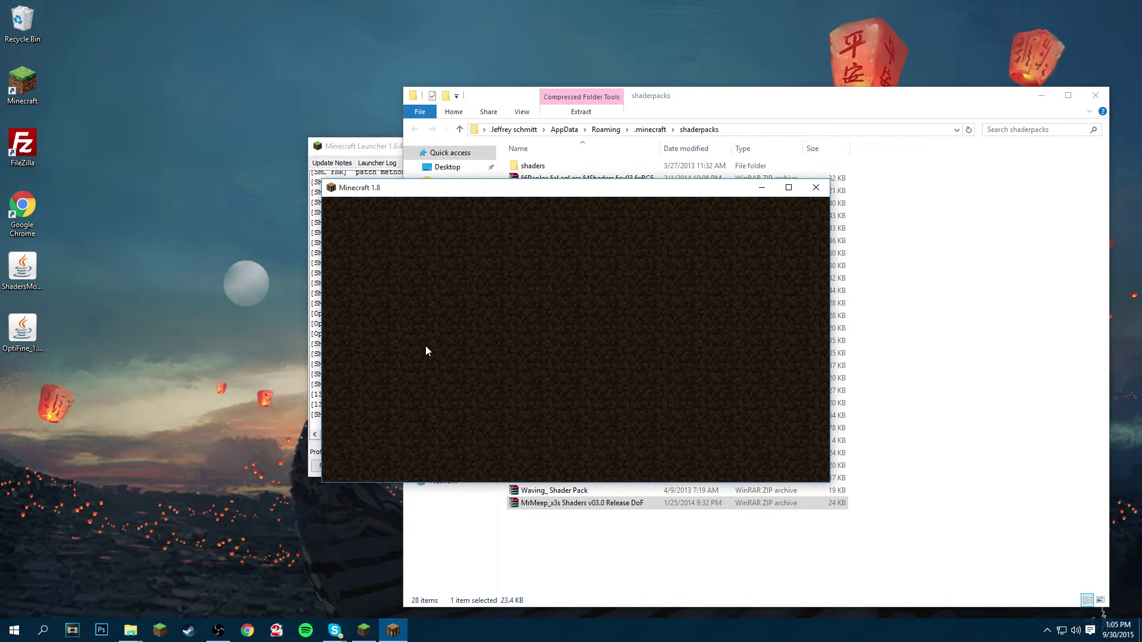